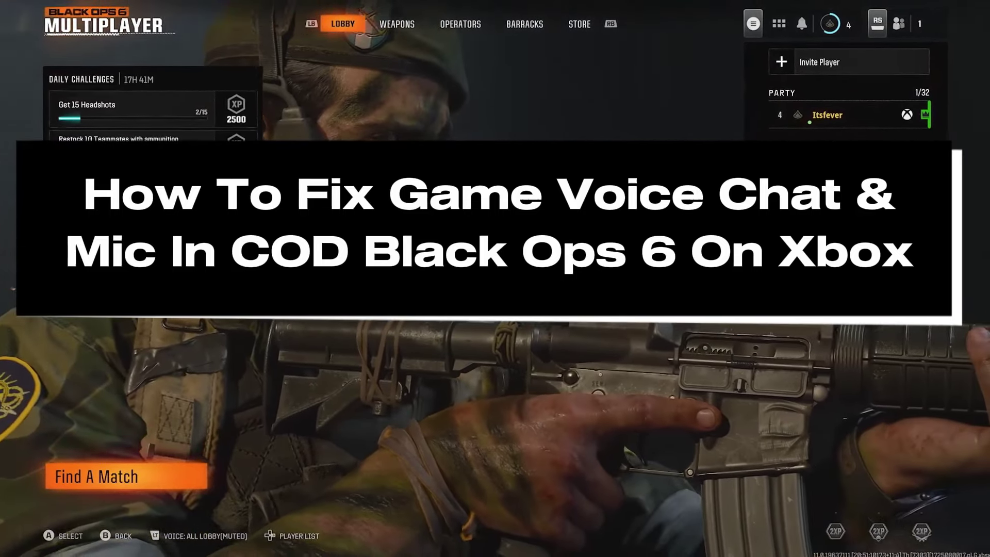
Open the voice channels list and connect to the Game Channel.
{"action": "key", "text": "Escape"}
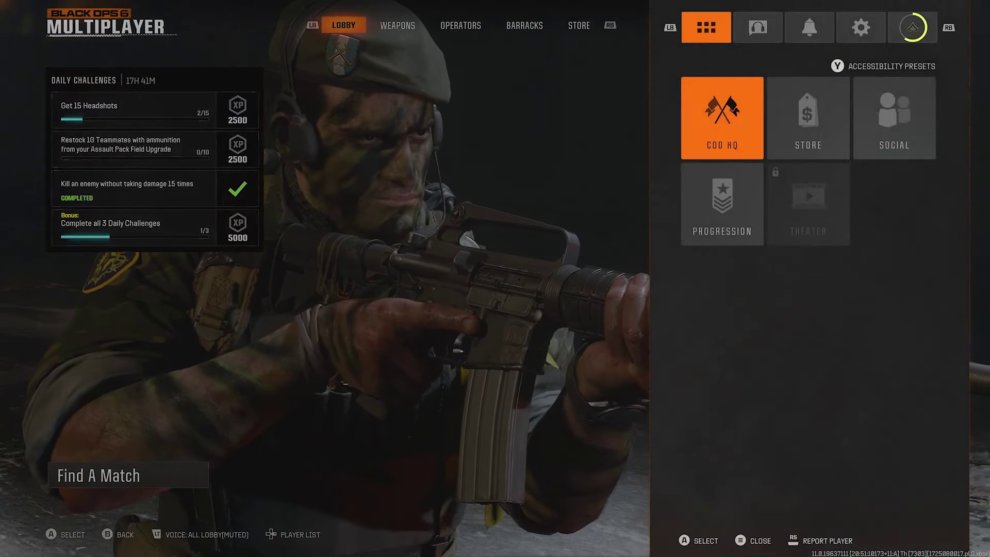
{"action": "key", "text": "e"}
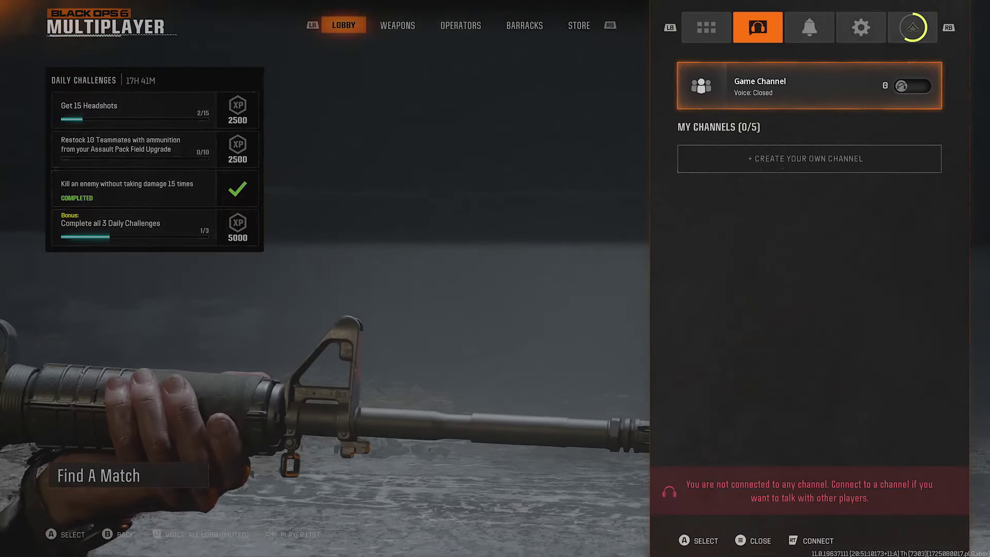
{"action": "key", "text": "Down"}
{"action": "key", "text": "Up"}
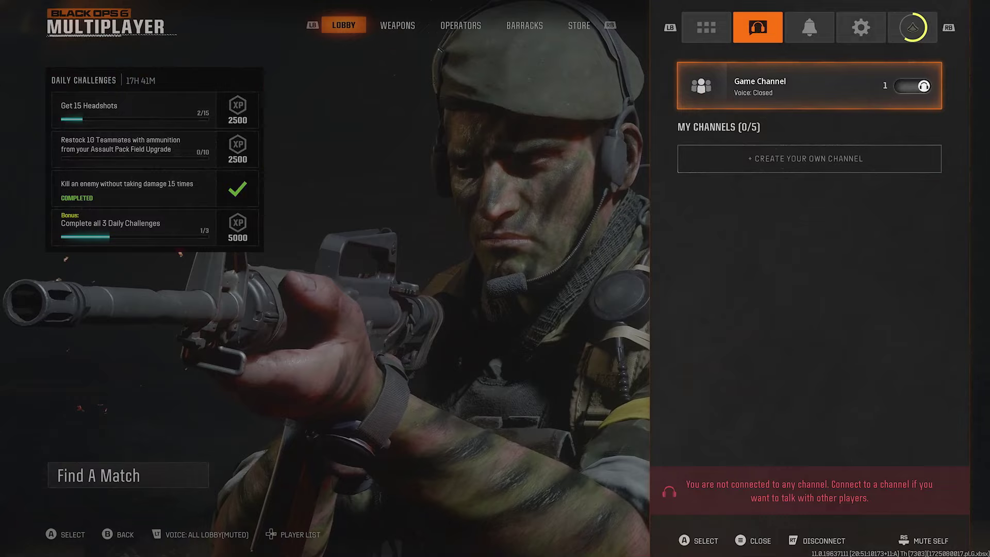
Open the game's Audio settings.
{"action": "key", "text": "e"}
{"action": "key", "text": "e"}
{"action": "key", "text": "Down"}
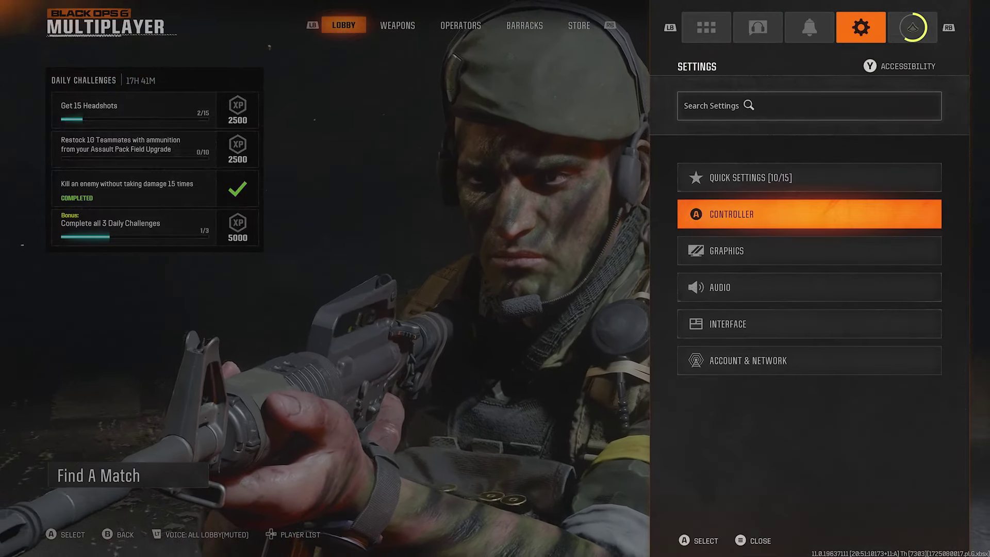
{"action": "key", "text": "Down"}
{"action": "key", "text": "Down"}
{"action": "key", "text": "Return"}
{"action": "key", "text": "q"}
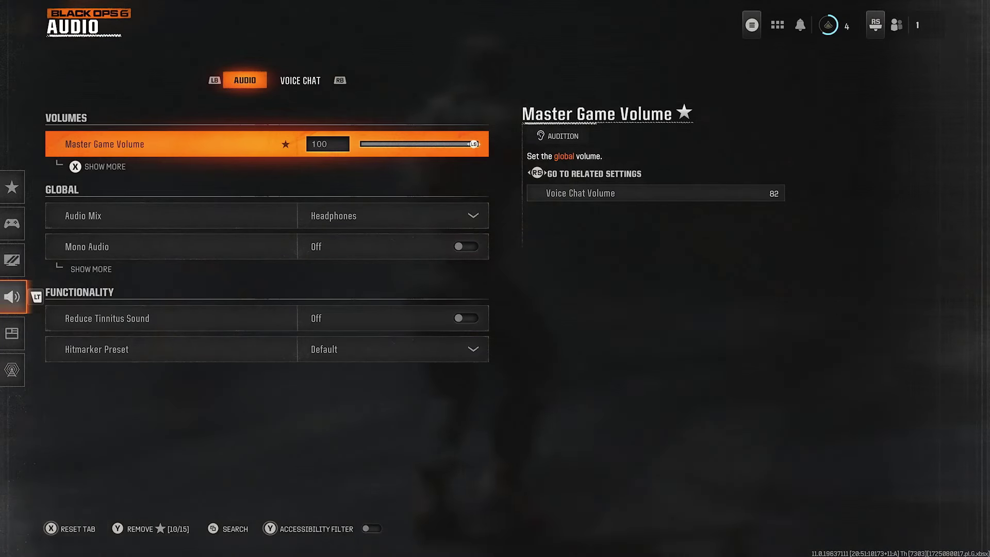
Set the Master Game Volume to 98.
{"action": "key", "text": "Down"}
{"action": "key", "text": "Up"}
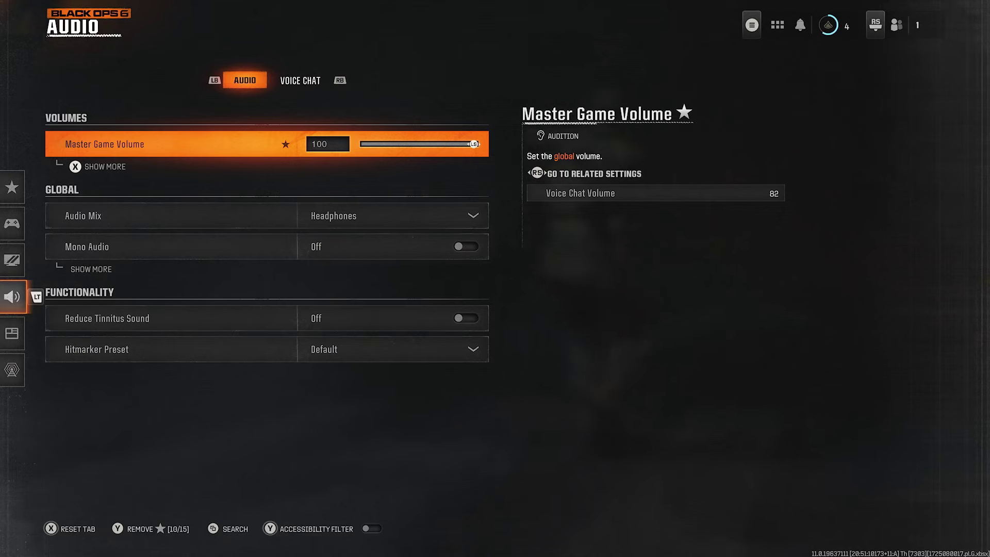
{"action": "key", "text": "Left"}
{"action": "key", "text": "Left"}
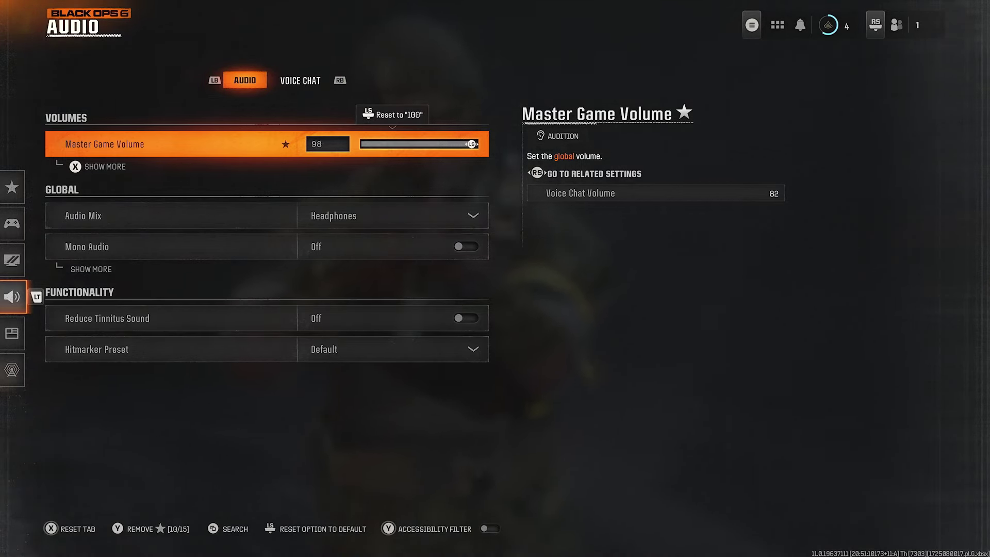
Review the available Audio Mix options without choosing a different one.
{"action": "key", "text": "Down"}
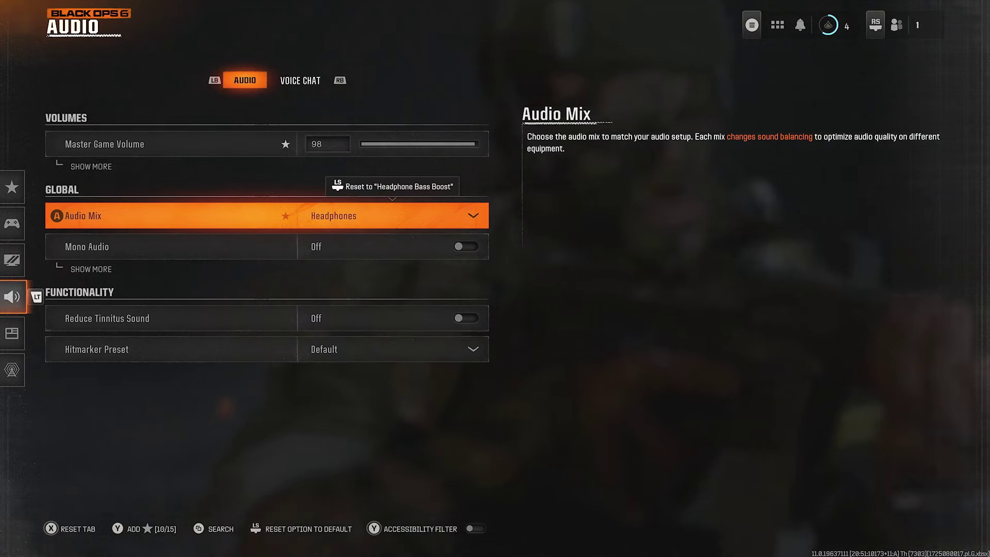
{"action": "key", "text": "Return"}
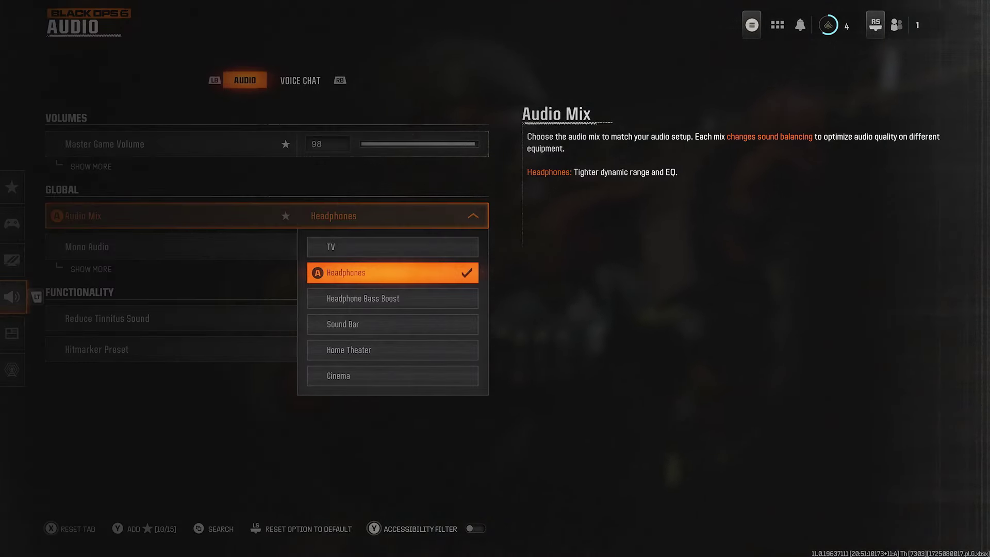
{"action": "key", "text": "Down"}
{"action": "key", "text": "Up"}
{"action": "key", "text": "Up"}
{"action": "key", "text": "Down"}
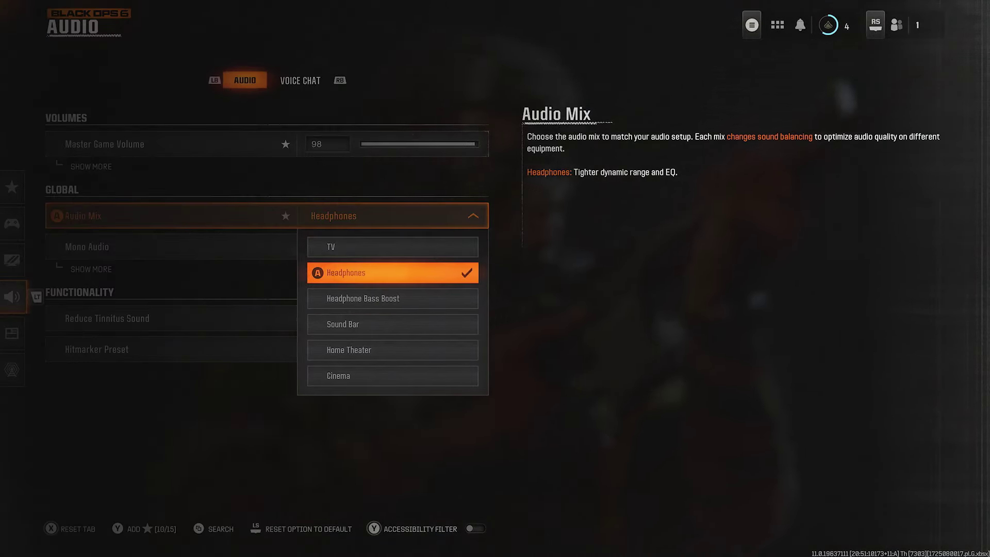
{"action": "key", "text": "Escape"}
{"action": "key", "text": "Down"}
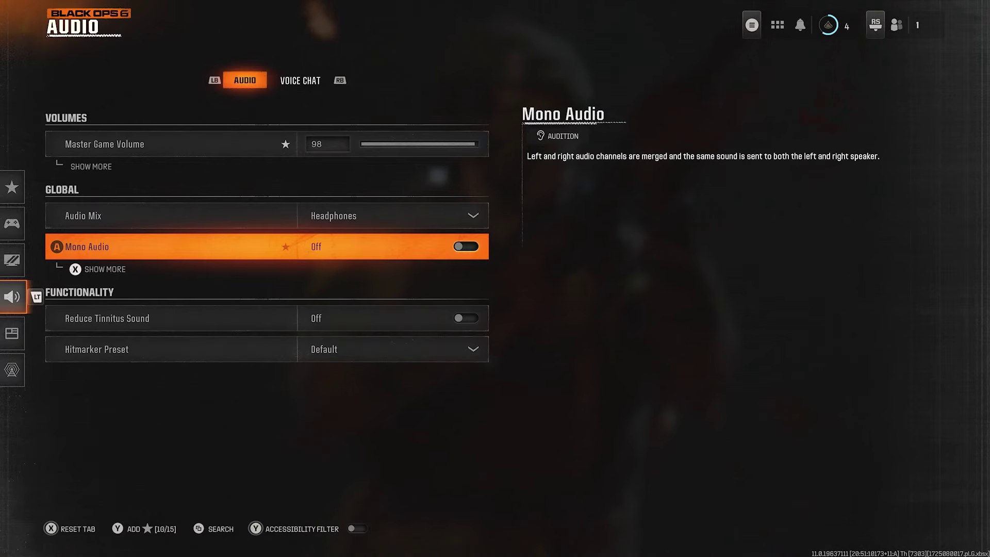
Raise the Voice Chat Volume to 92 in the voice chat settings.
{"action": "key", "text": "e"}
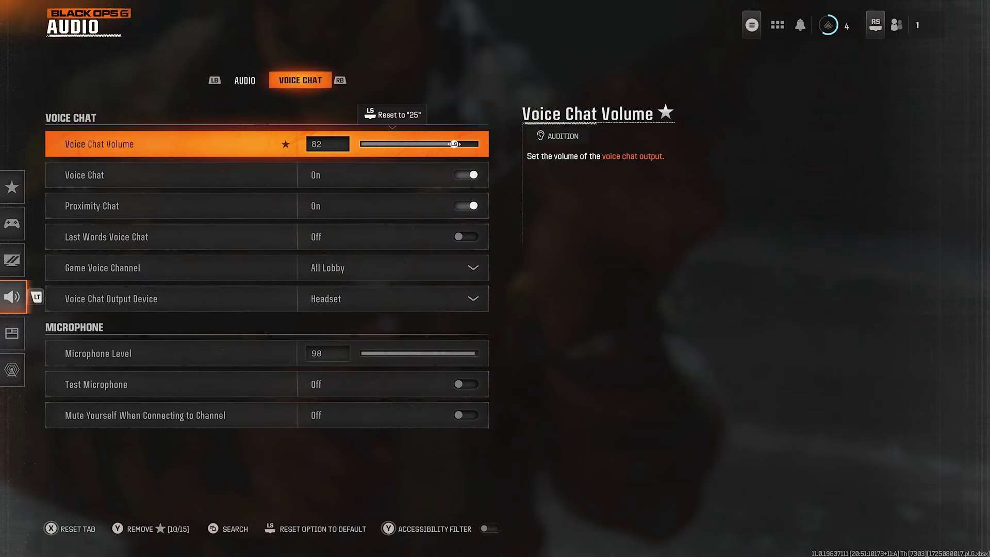
{"action": "key", "text": "Right"}
{"action": "key", "text": "Right"}
{"action": "key", "text": "Right"}
{"action": "key", "text": "Right"}
{"action": "key", "text": "Right"}
{"action": "key", "text": "Right"}
{"action": "key", "text": "Right"}
{"action": "key", "text": "Right"}
{"action": "key", "text": "Right"}
{"action": "key", "text": "Right"}
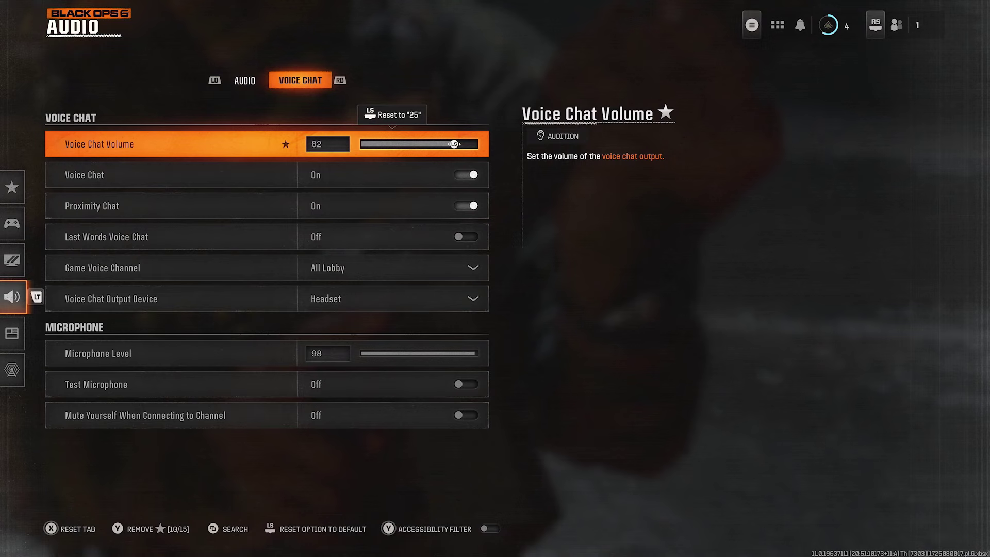
Review the Voice Chat, Proximity Chat and Last Words Voice Chat settings and their descriptions.
{"action": "key", "text": "Down"}
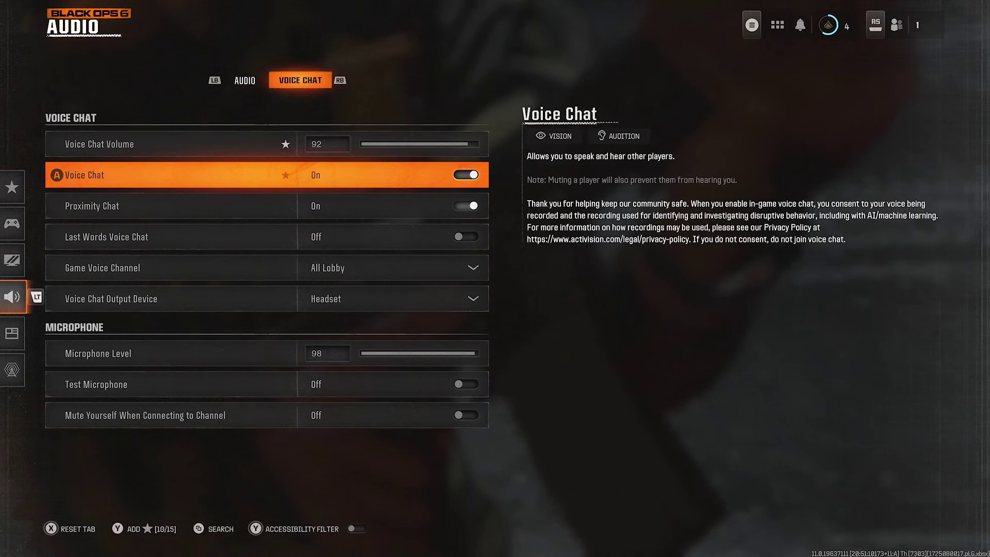
{"action": "key", "text": "Down"}
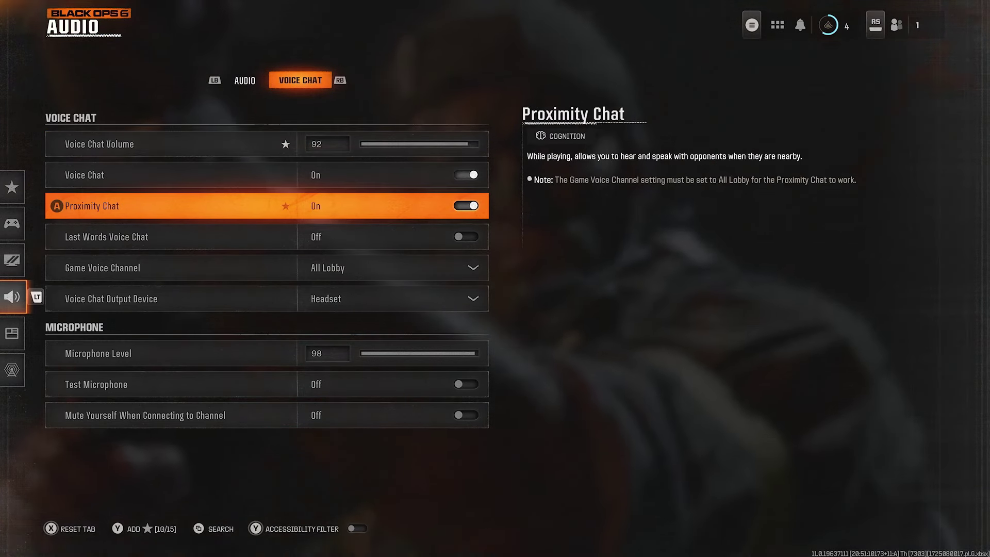
{"action": "key", "text": "Down"}
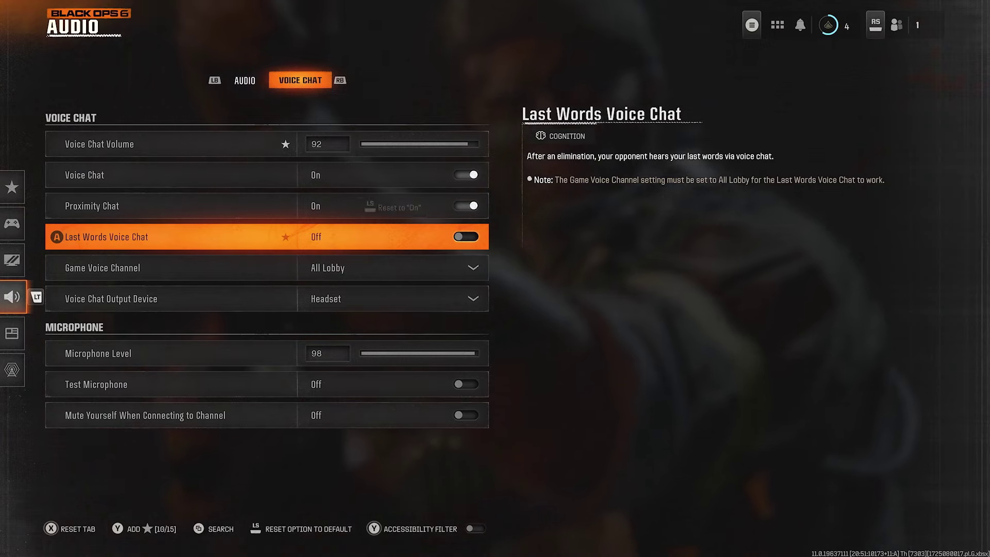
{"action": "key", "text": "Up"}
{"action": "key", "text": "Down"}
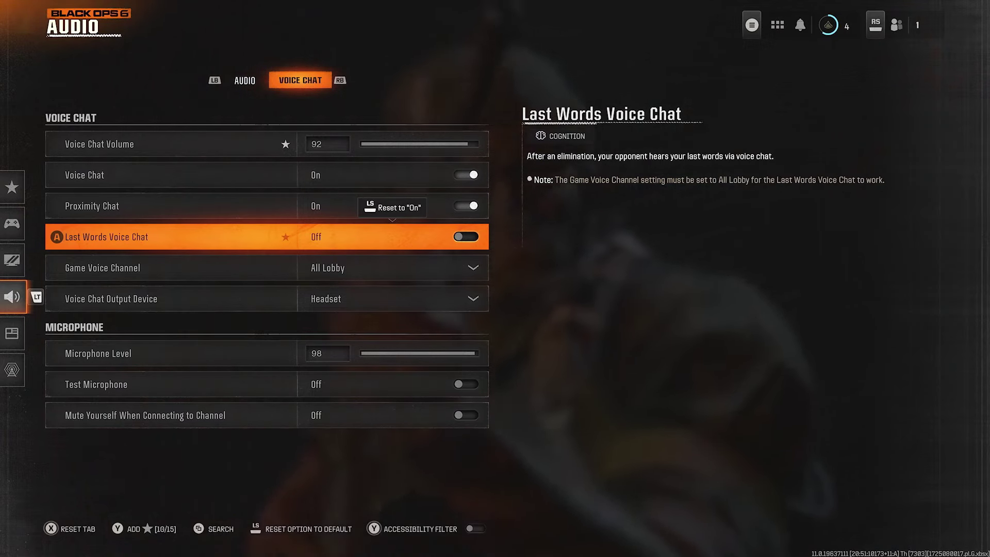
{"action": "key", "text": "Up"}
{"action": "key", "text": "Down"}
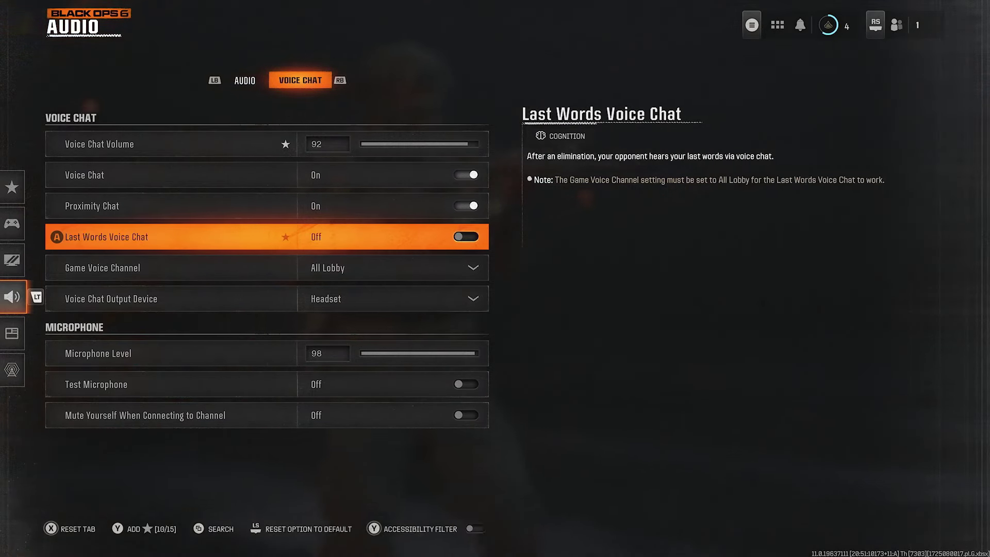
Review the Game Voice Channel options from All Lobby through Friends & Channels, then close the list.
{"action": "key", "text": "Down"}
{"action": "key", "text": "Return"}
{"action": "key", "text": "Down"}
{"action": "key", "text": "Down"}
{"action": "key", "text": "Down"}
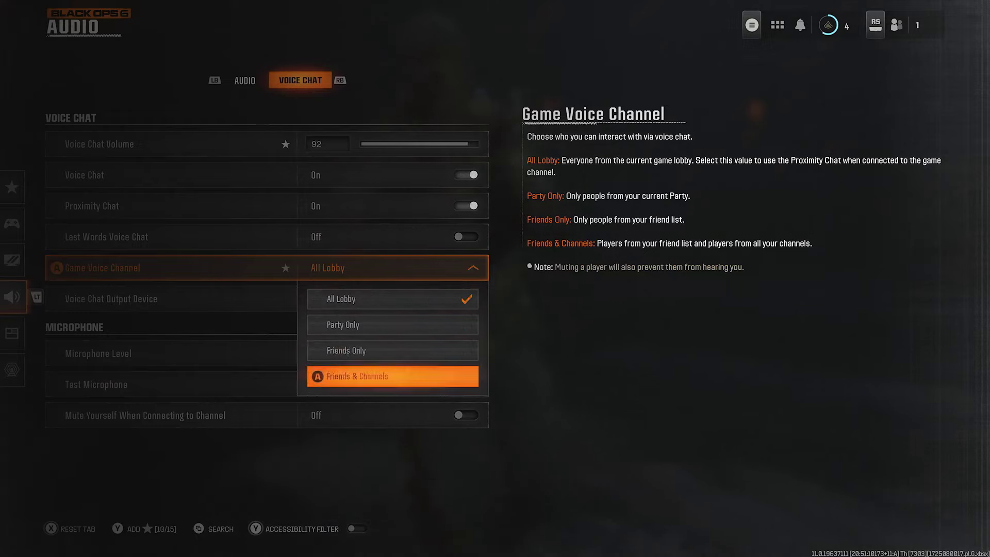
{"action": "key", "text": "Up"}
{"action": "key", "text": "Up"}
{"action": "key", "text": "Up"}
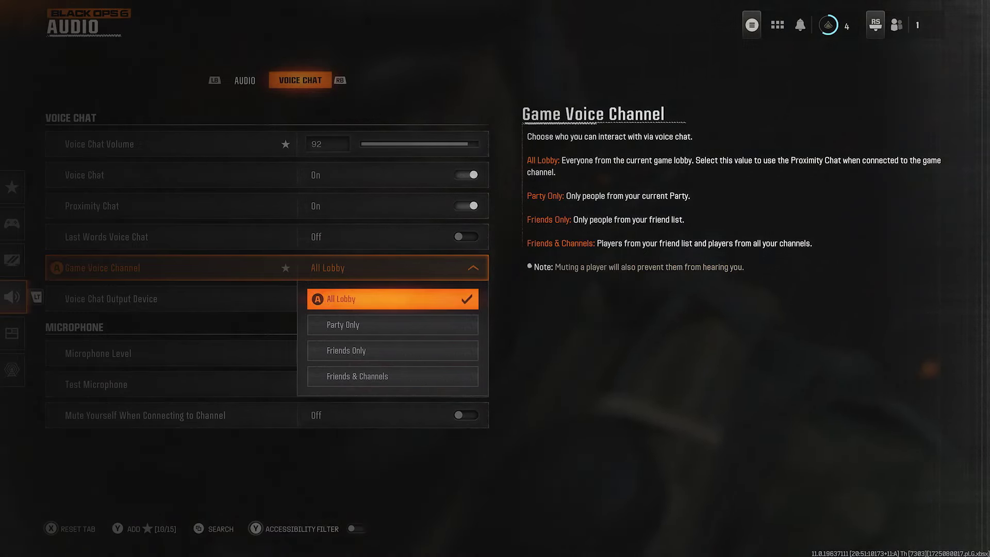
{"action": "key", "text": "Escape"}
Review the Voice Chat Output Device options, Headset and Speakers, and close the list.
{"action": "key", "text": "Down"}
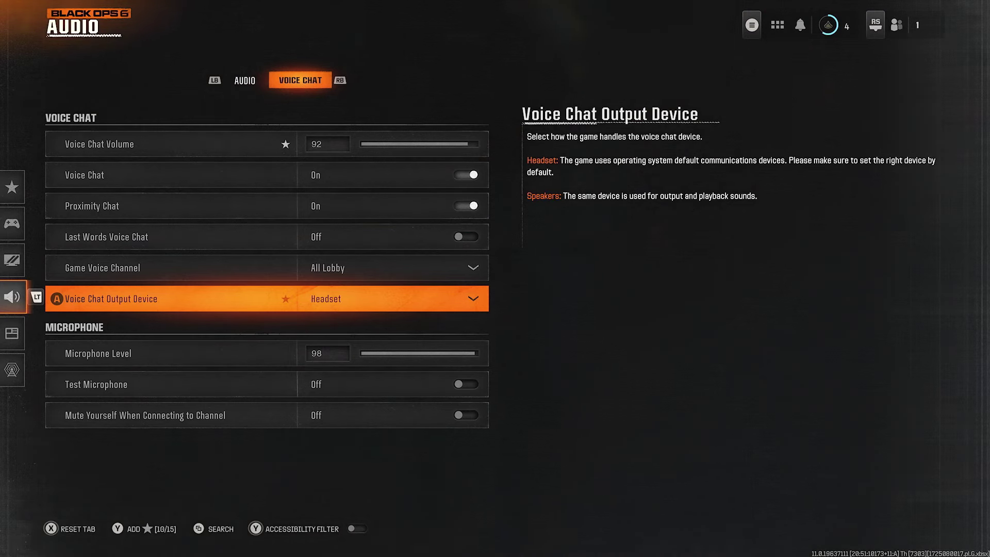
{"action": "key", "text": "Return"}
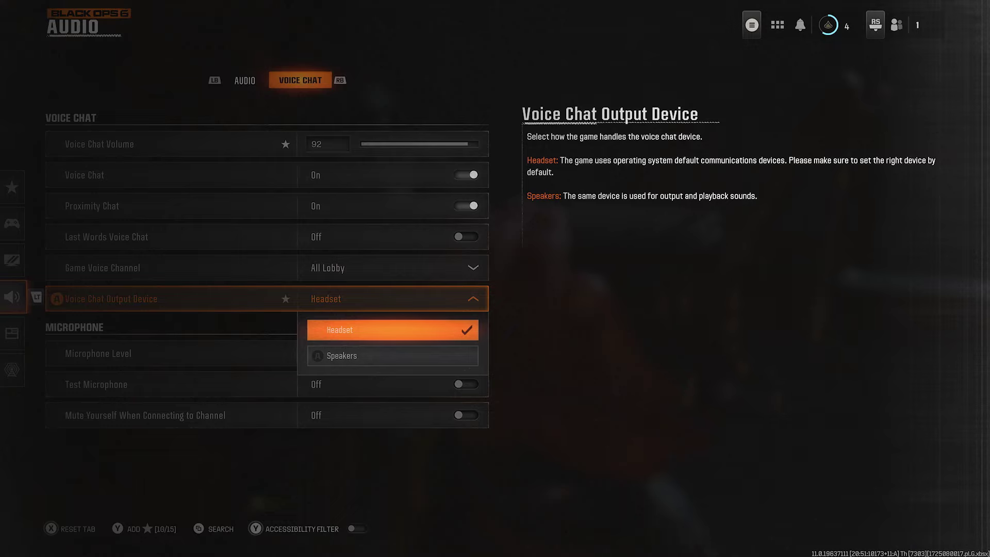
{"action": "key", "text": "Down"}
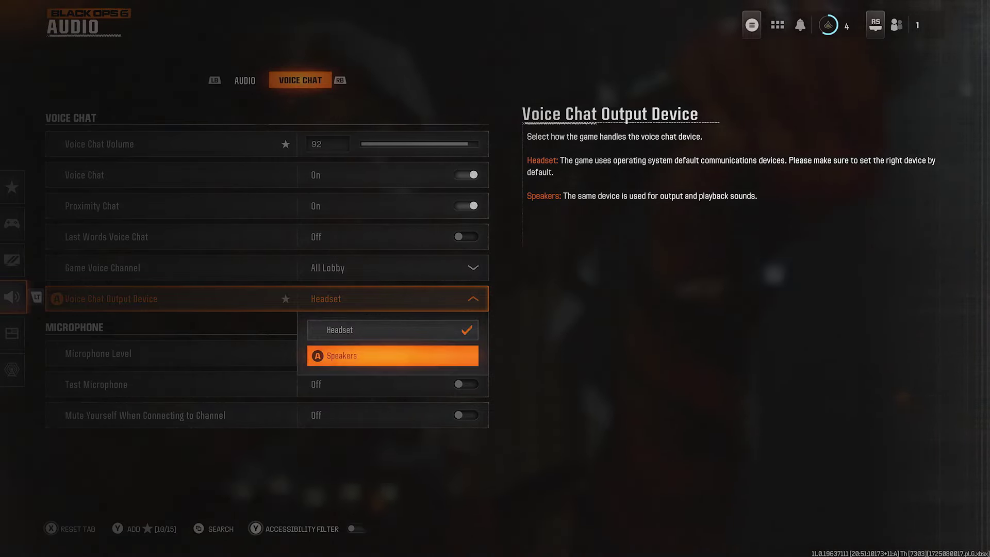
{"action": "key", "text": "Escape"}
Set the Microphone Level to 98 and start the microphone test.
{"action": "key", "text": "Down"}
{"action": "key", "text": "Right"}
{"action": "key", "text": "Right"}
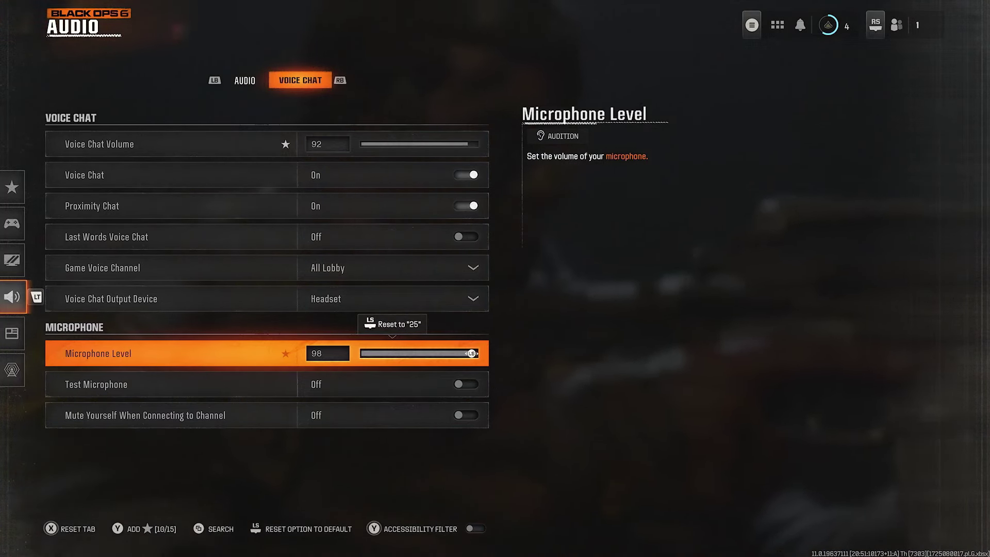
{"action": "key", "text": "Left"}
{"action": "key", "text": "Left"}
{"action": "key", "text": "Down"}
{"action": "key", "text": "Return"}
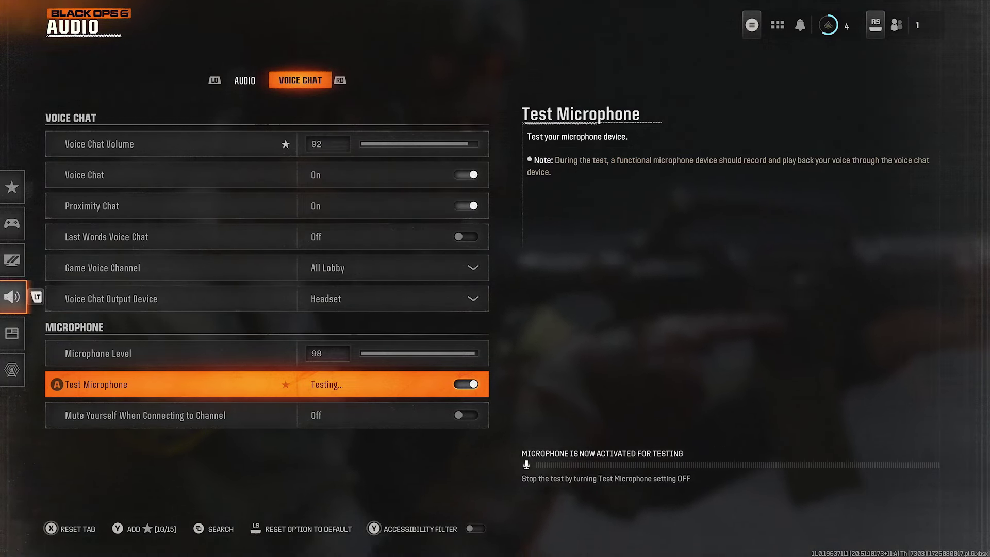
Open the Audio & music settings in the Xbox guide.
{"action": "key", "text": "super"}
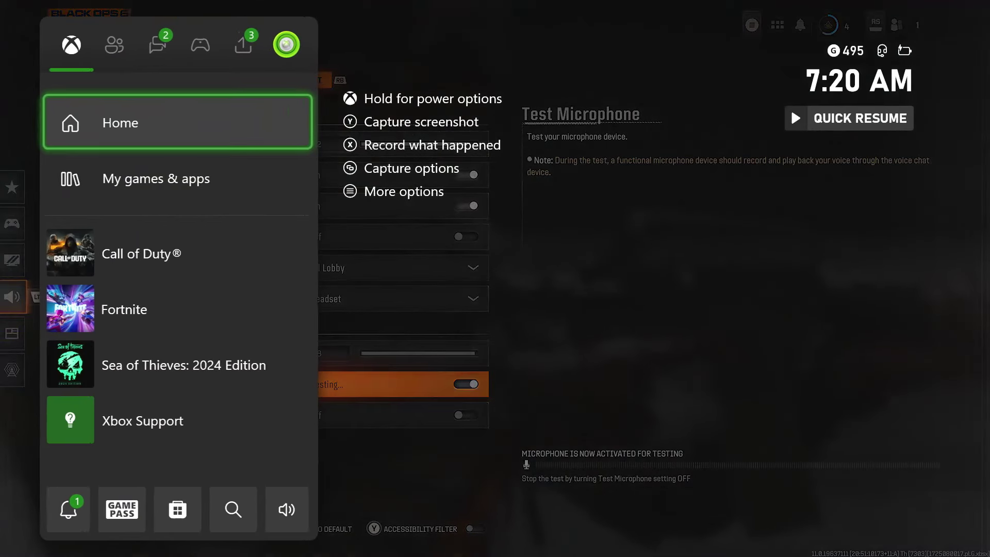
{"action": "key", "text": "Down"}
{"action": "key", "text": "Down"}
{"action": "key", "text": "Down"}
{"action": "key", "text": "Down"}
{"action": "key", "text": "Down"}
{"action": "key", "text": "Down"}
{"action": "key", "text": "Right"}
{"action": "key", "text": "Right"}
{"action": "key", "text": "Right"}
{"action": "key", "text": "Right"}
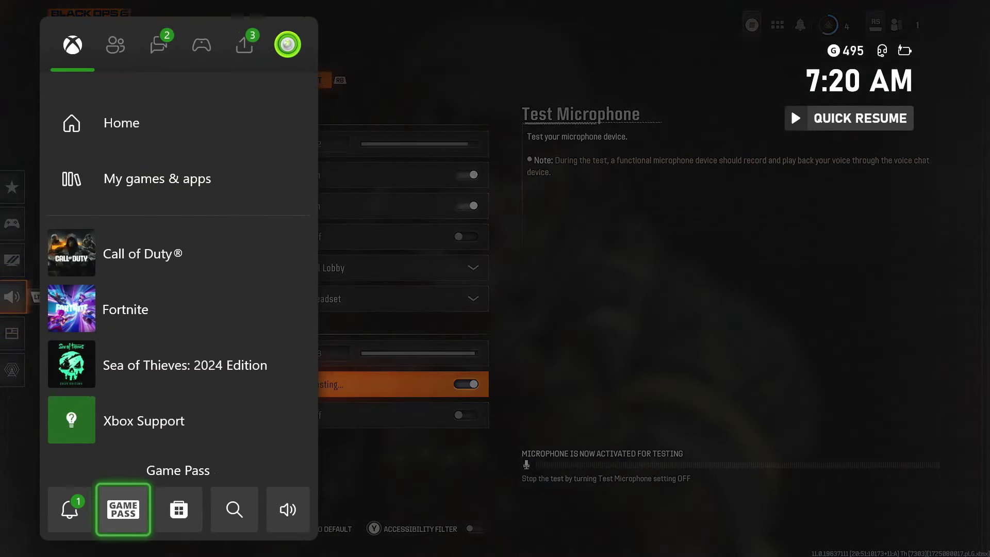
{"action": "key", "text": "Return"}
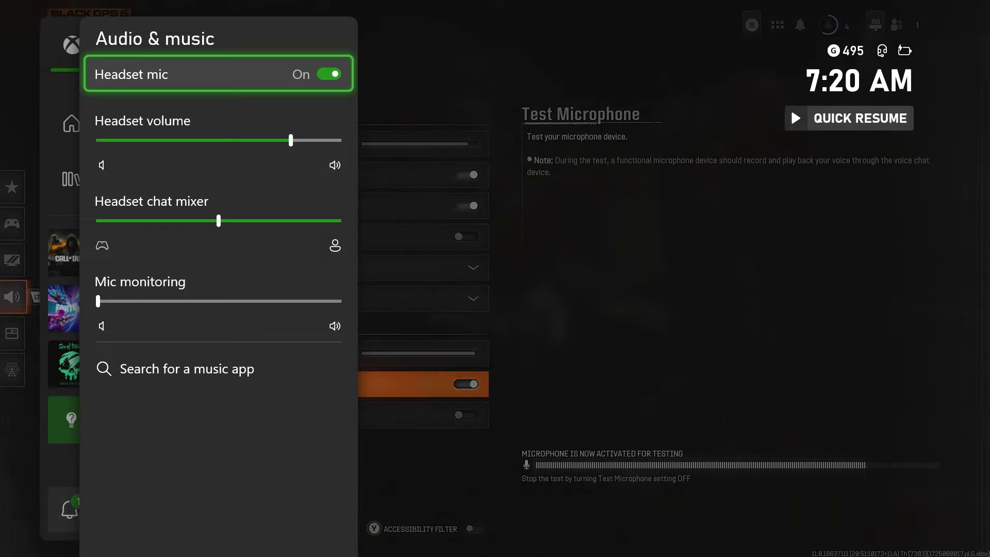
Raise the headset volume to near maximum and set the headset chat mixer to its midpoint.
{"action": "key", "text": "Down"}
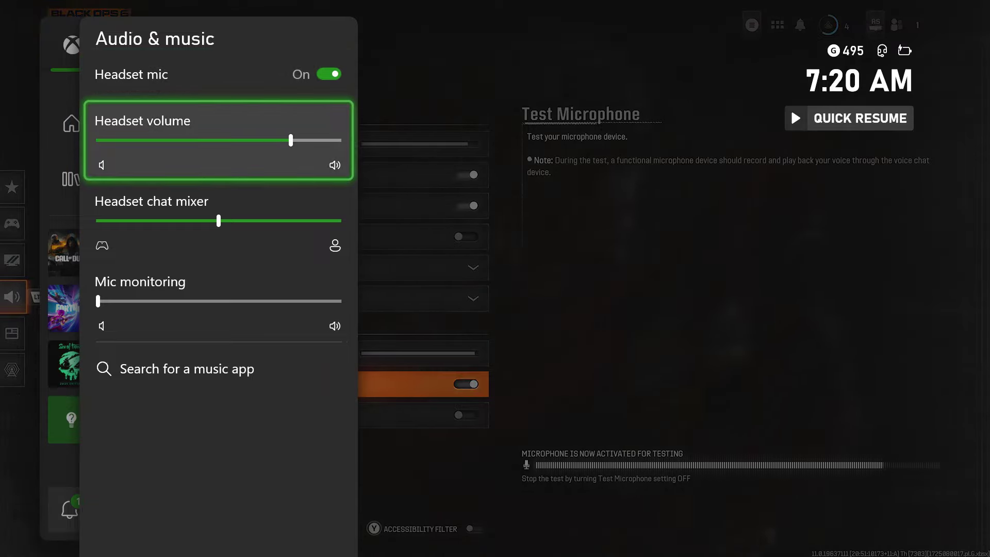
{"action": "key", "text": "Right"}
{"action": "key", "text": "Right"}
{"action": "key", "text": "Right"}
{"action": "key", "text": "Right"}
{"action": "key", "text": "Right"}
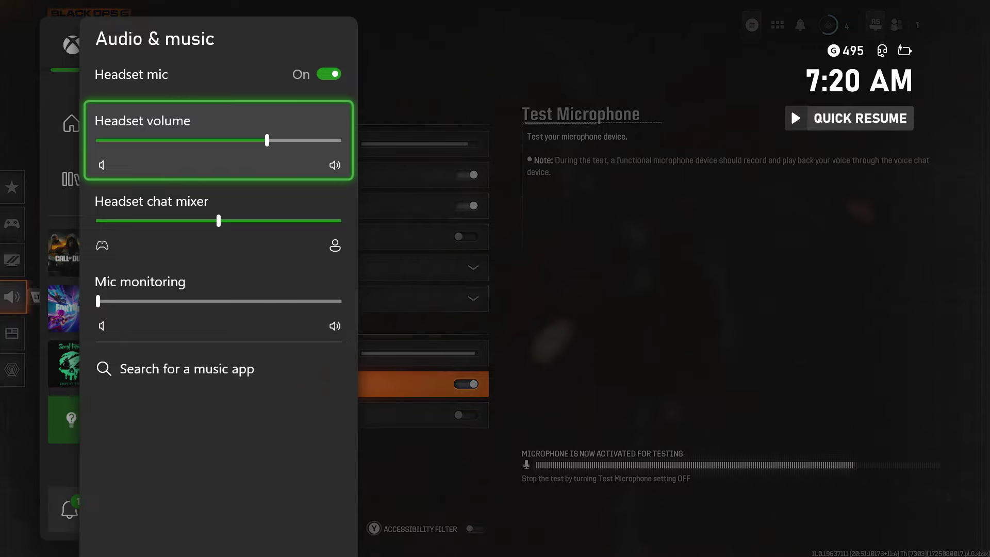
{"action": "key", "text": "Down"}
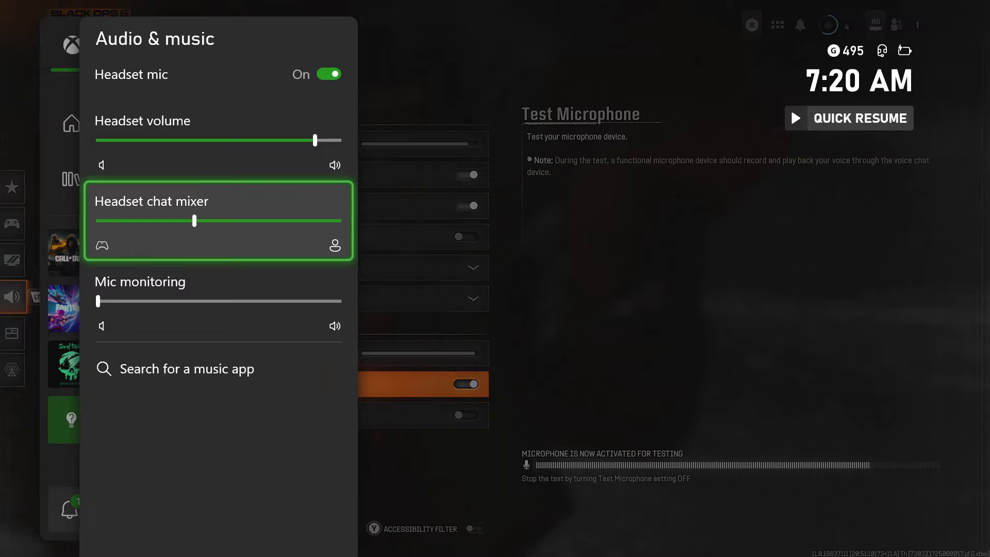
{"action": "key", "text": "Right"}
Try raising Mic monitoring, then bring it back to its minimum.
{"action": "key", "text": "Down"}
{"action": "key", "text": "Right"}
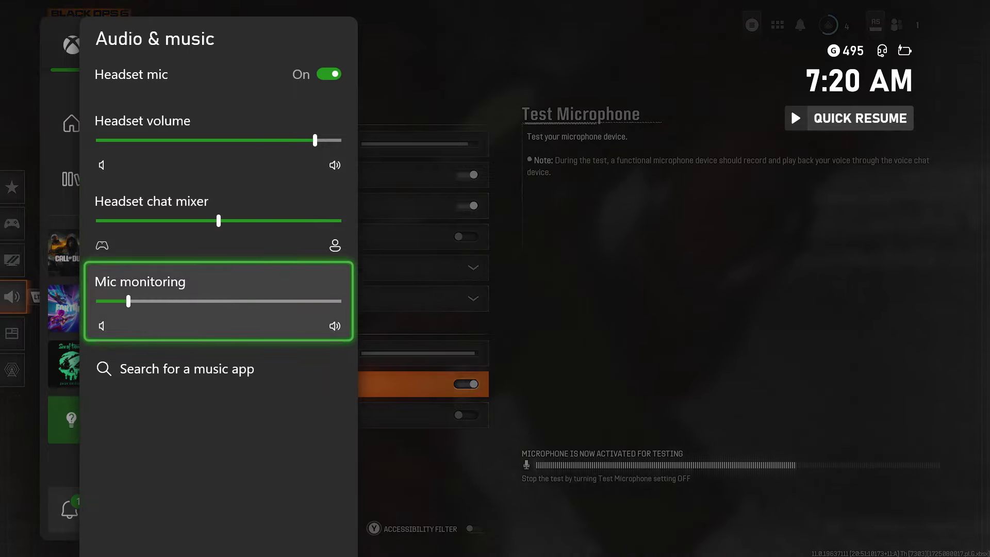
{"action": "key", "text": "Right"}
{"action": "key", "text": "Right"}
{"action": "key", "text": "Right"}
{"action": "key", "text": "Left"}
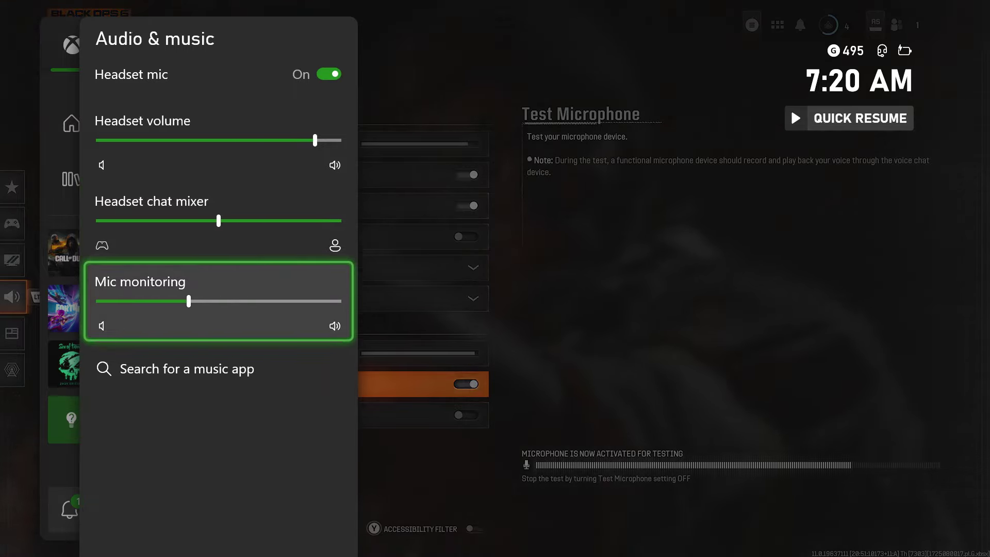
{"action": "key", "text": "Left"}
{"action": "key", "text": "Left"}
{"action": "key", "text": "Left"}
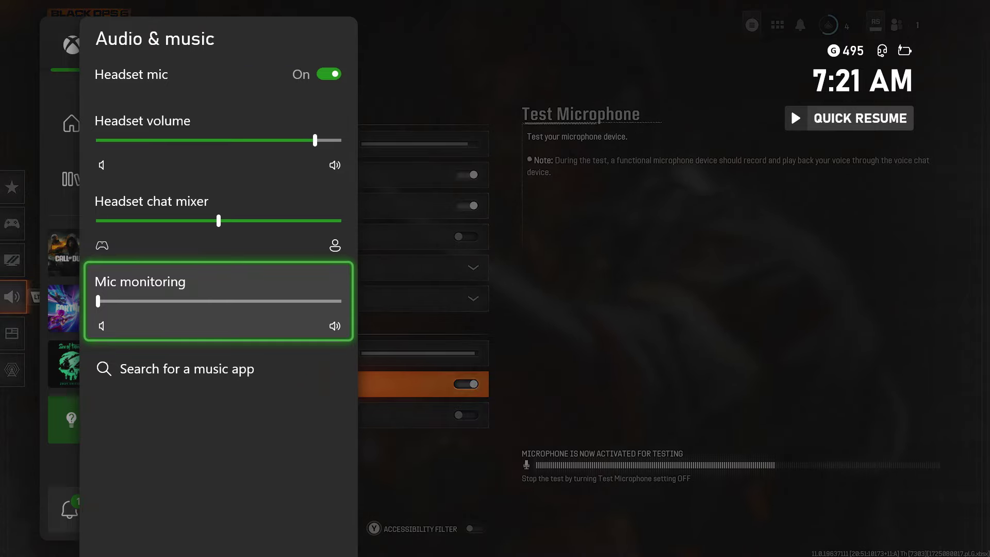
Leave the Audio & music settings and bring up the main Xbox guide again.
{"action": "key", "text": "Escape"}
{"action": "key", "text": "Escape"}
{"action": "key", "text": "super"}
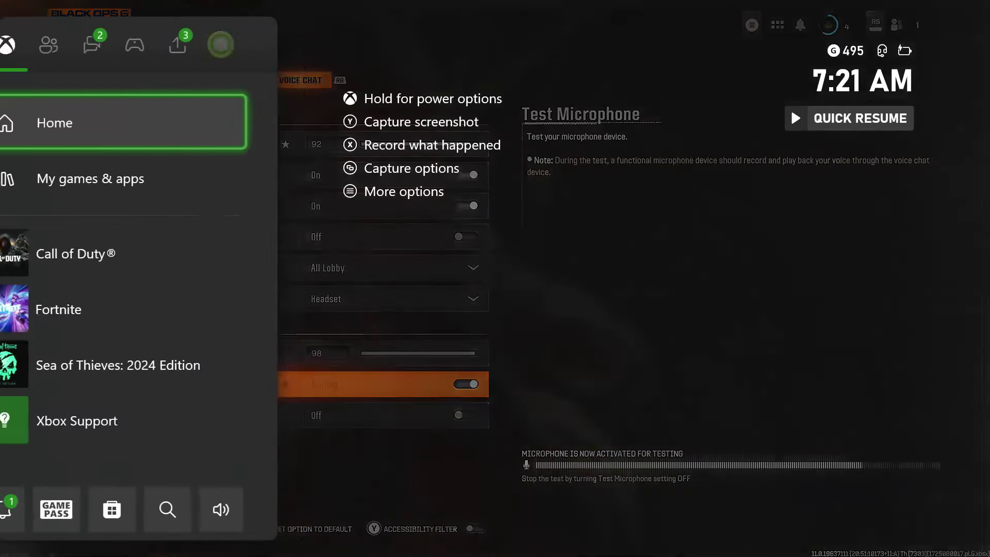
Open the Volume & audio output page in the console's General settings.
{"action": "key", "text": "Return"}
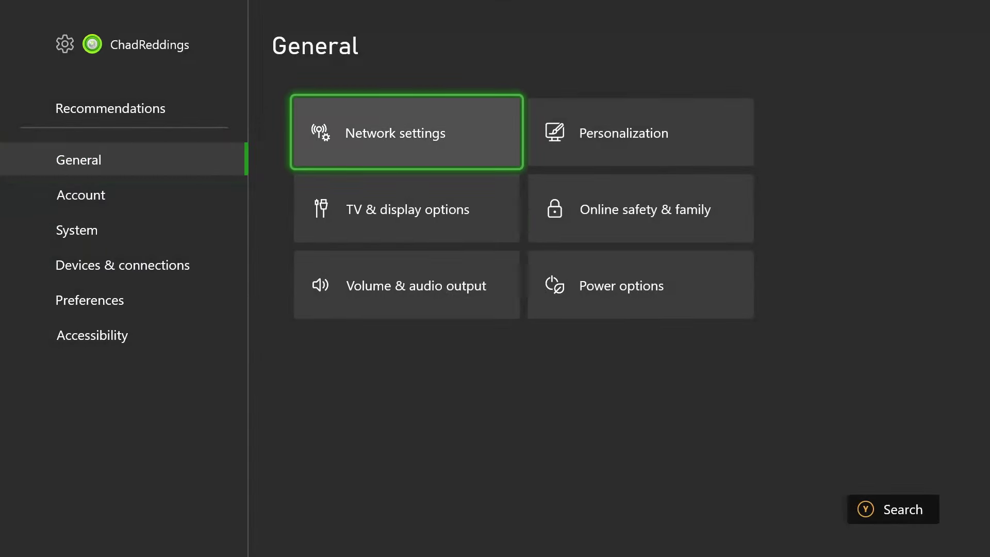
{"action": "key", "text": "Down"}
{"action": "key", "text": "Down"}
{"action": "key", "text": "Return"}
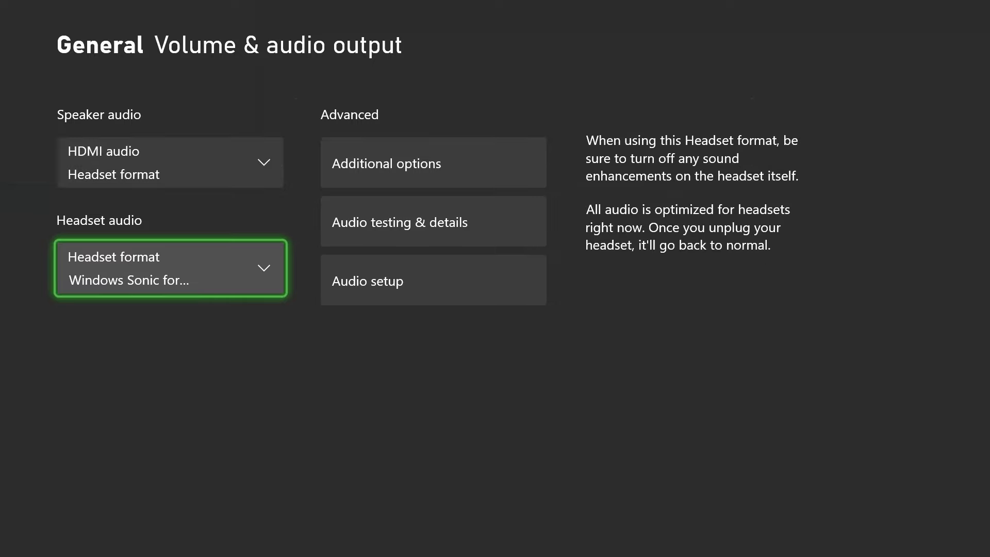
Look through the available HDMI audio formats for the speaker output, from Headset format up to Stereo uncompressed, without choosing another.
{"action": "key", "text": "Up"}
{"action": "key", "text": "Return"}
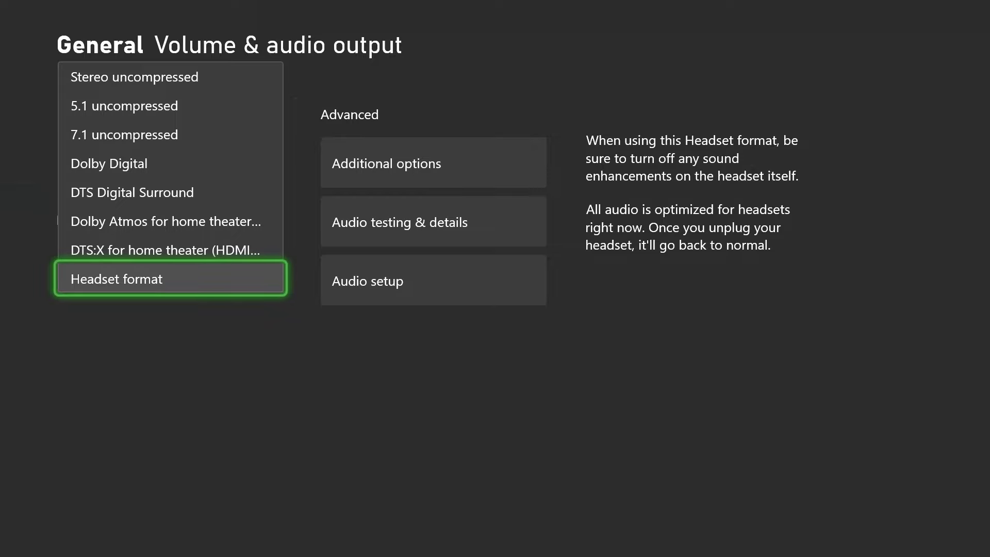
{"action": "key", "text": "Up"}
{"action": "key", "text": "Up"}
{"action": "key", "text": "Down"}
{"action": "key", "text": "Down"}
{"action": "key", "text": "Up"}
{"action": "key", "text": "Up"}
{"action": "key", "text": "Up"}
{"action": "key", "text": "Up"}
{"action": "key", "text": "Up"}
{"action": "key", "text": "Up"}
{"action": "key", "text": "Up"}
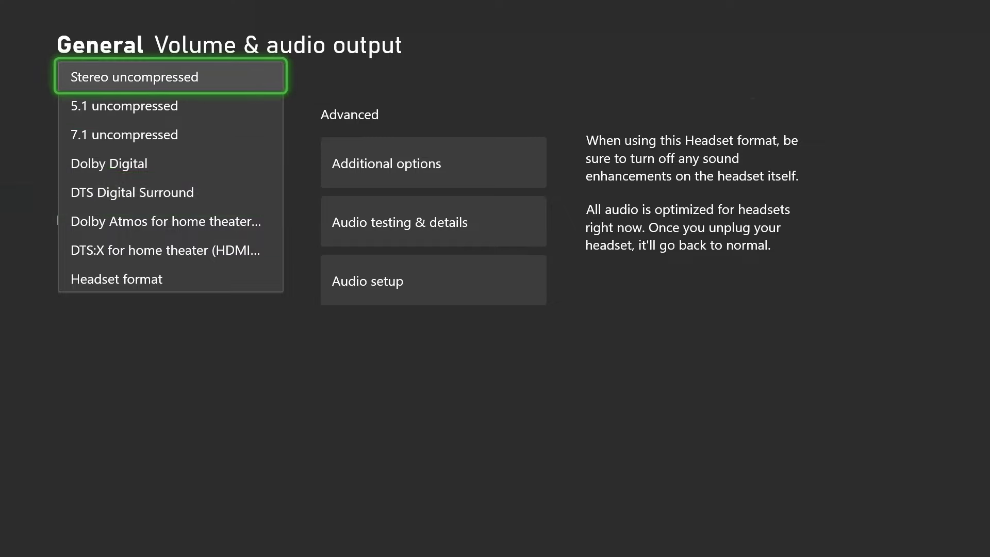
{"action": "key", "text": "Escape"}
Look through the headset audio formats and choose Windows Sonic for Headphones.
{"action": "key", "text": "Down"}
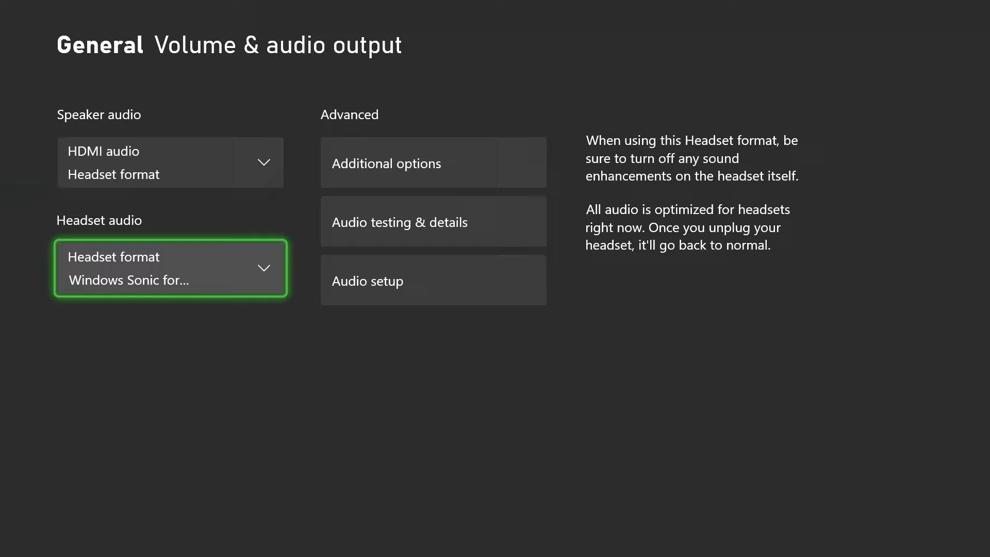
{"action": "key", "text": "Return"}
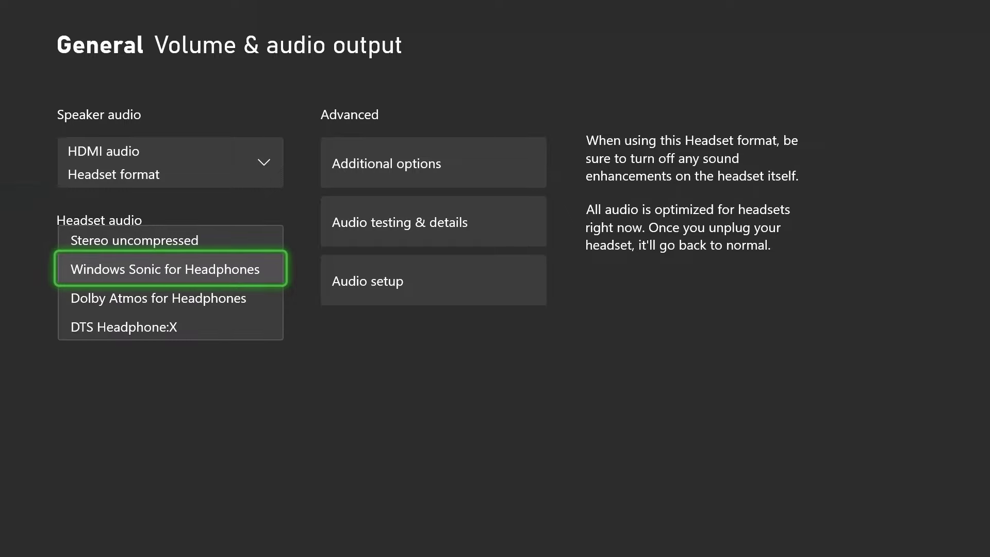
{"action": "key", "text": "Up"}
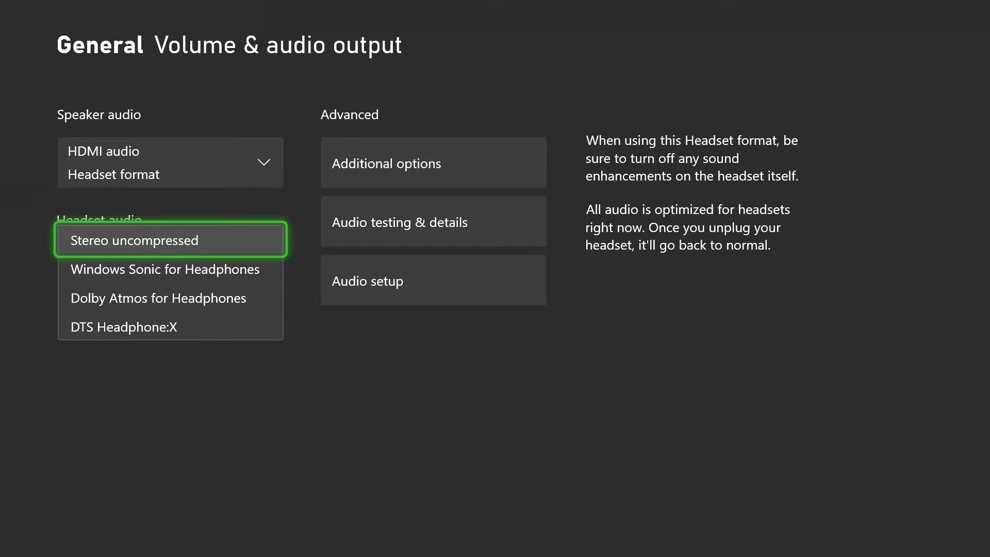
{"action": "key", "text": "Down"}
{"action": "key", "text": "Return"}
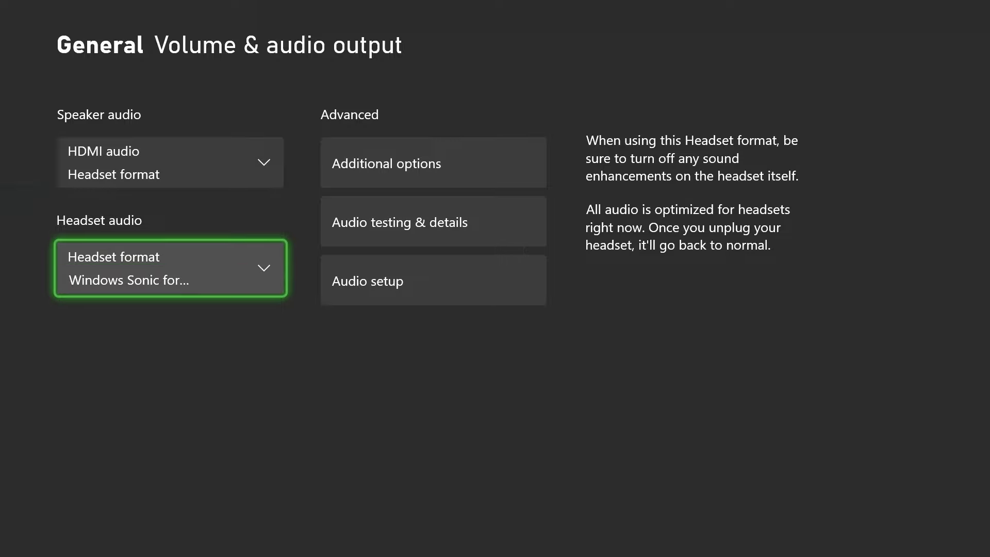
Leave the audio output settings and open Controllers & headsets under Devices & connections.
{"action": "key", "text": "Escape"}
{"action": "key", "text": "Left"}
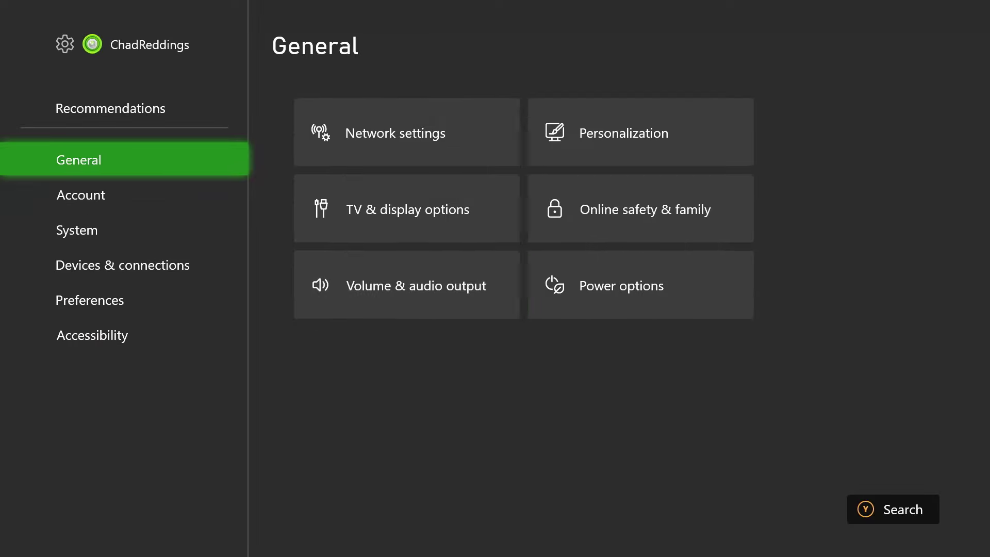
{"action": "key", "text": "Down"}
{"action": "key", "text": "Down"}
{"action": "key", "text": "Down"}
{"action": "key", "text": "Right"}
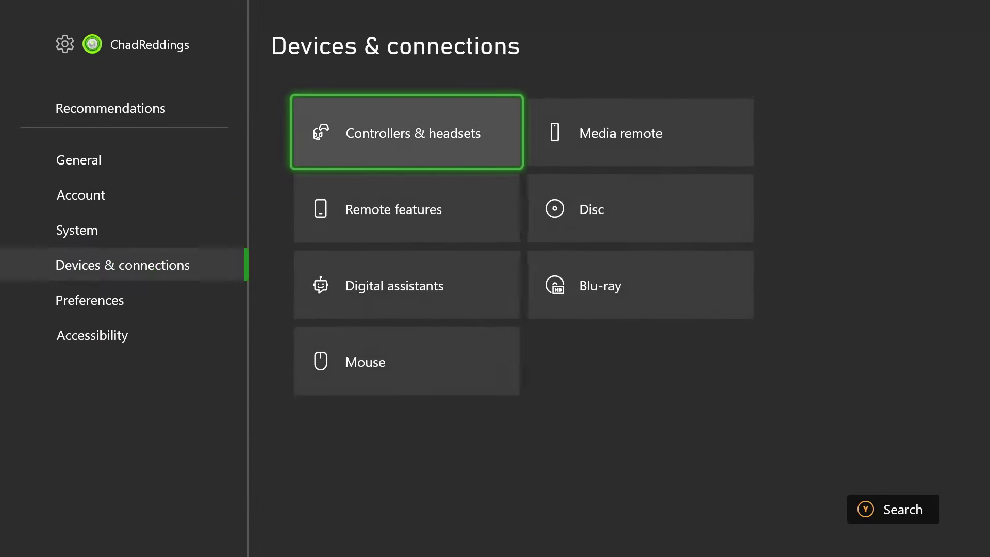
{"action": "key", "text": "Return"}
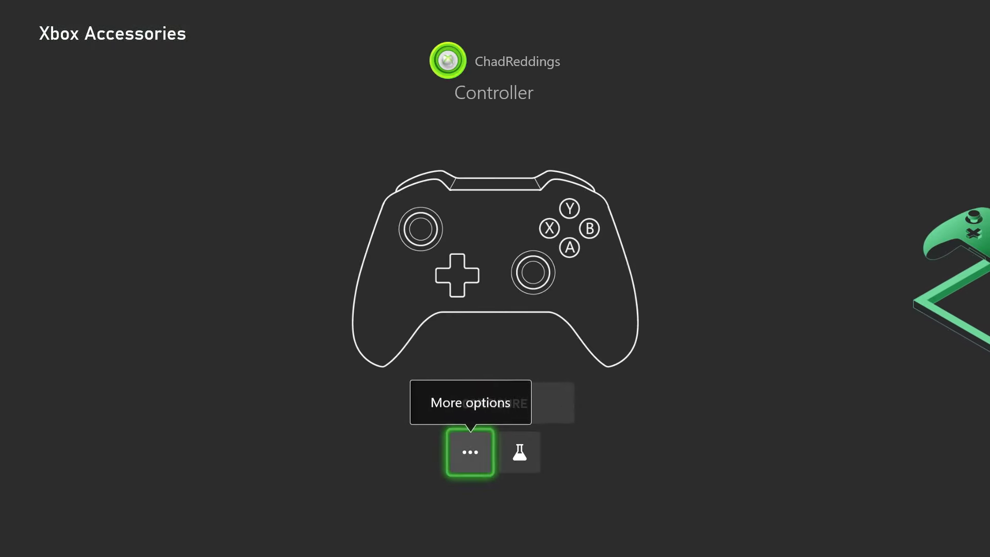
Open the controller's additional options and look through its assignment, sign-in, vibration and Copilot entries.
{"action": "key", "text": "Return"}
{"action": "key", "text": "Down"}
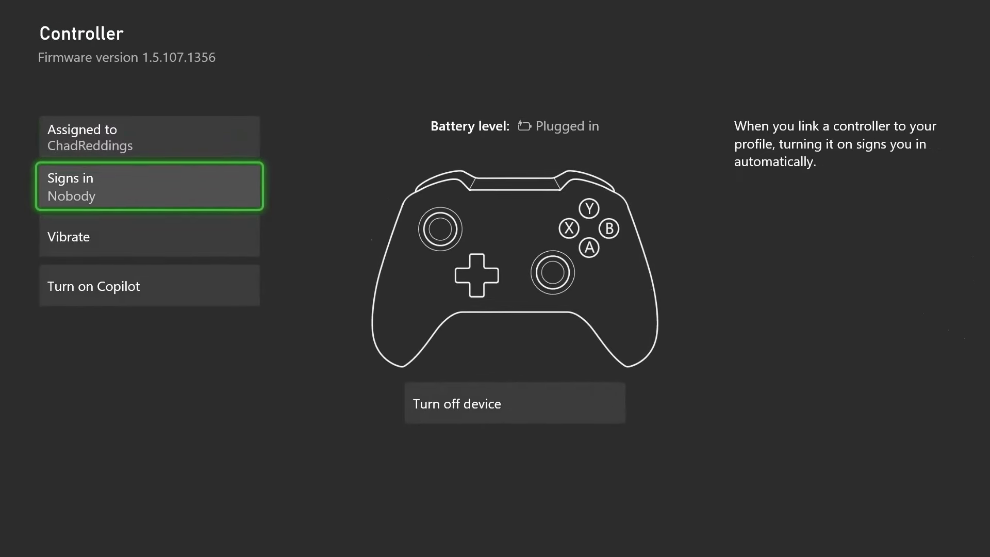
{"action": "key", "text": "Down"}
{"action": "key", "text": "Down"}
{"action": "key", "text": "Up"}
{"action": "key", "text": "Up"}
{"action": "key", "text": "Up"}
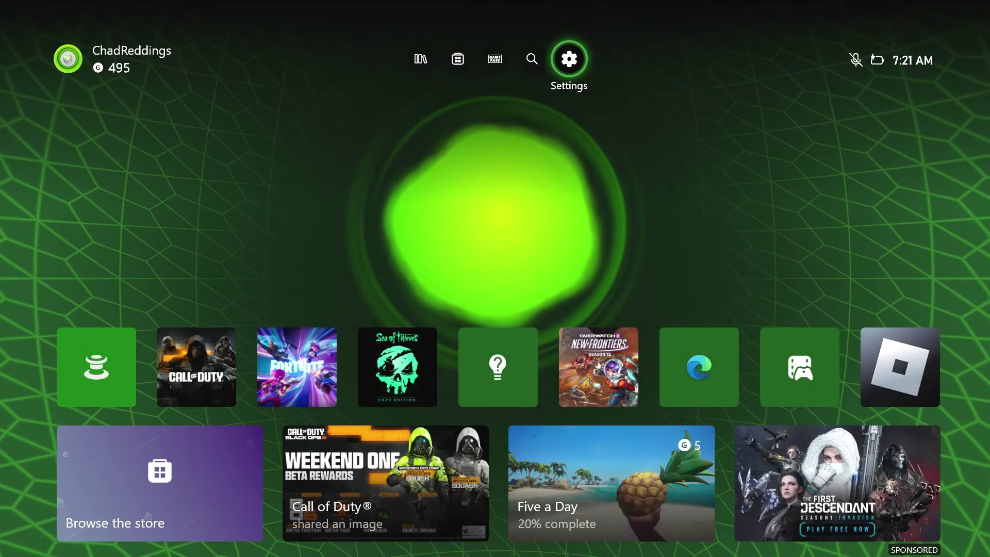
Select the Call of Duty tile on the Home screen.
{"action": "left_click", "coordinate": [196, 367]}
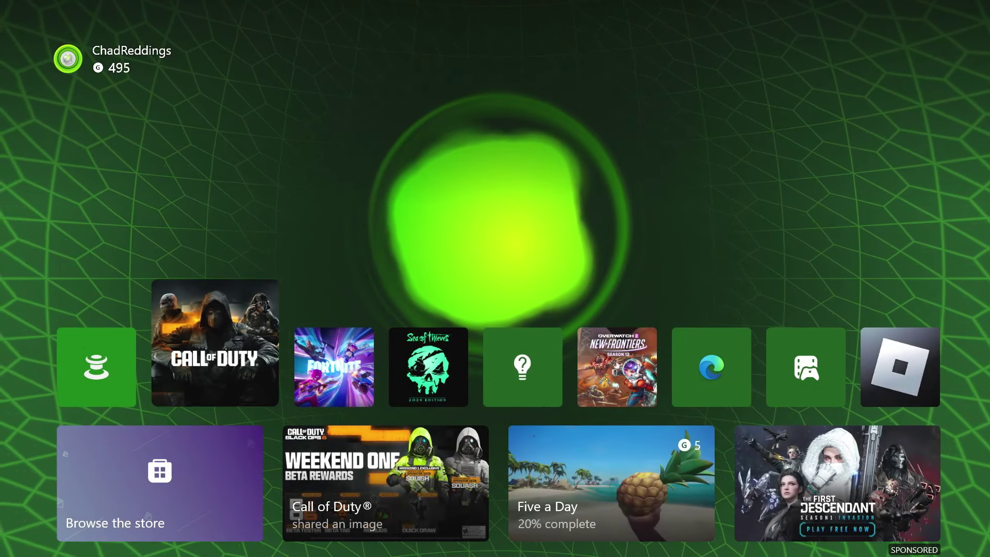